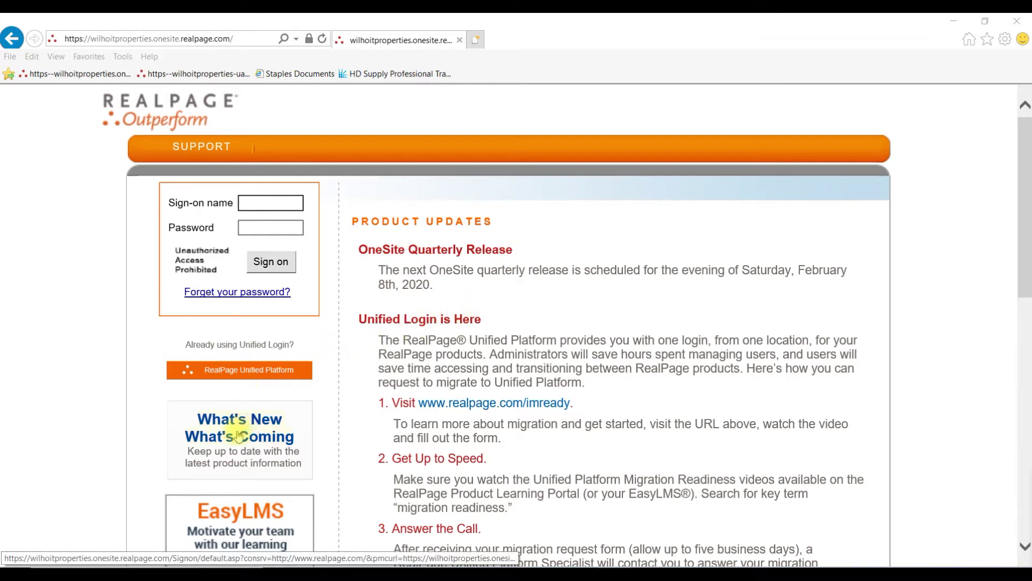
# - Sign in to OneSite with the user's sign-on name and password
pyautogui.click(250, 202)
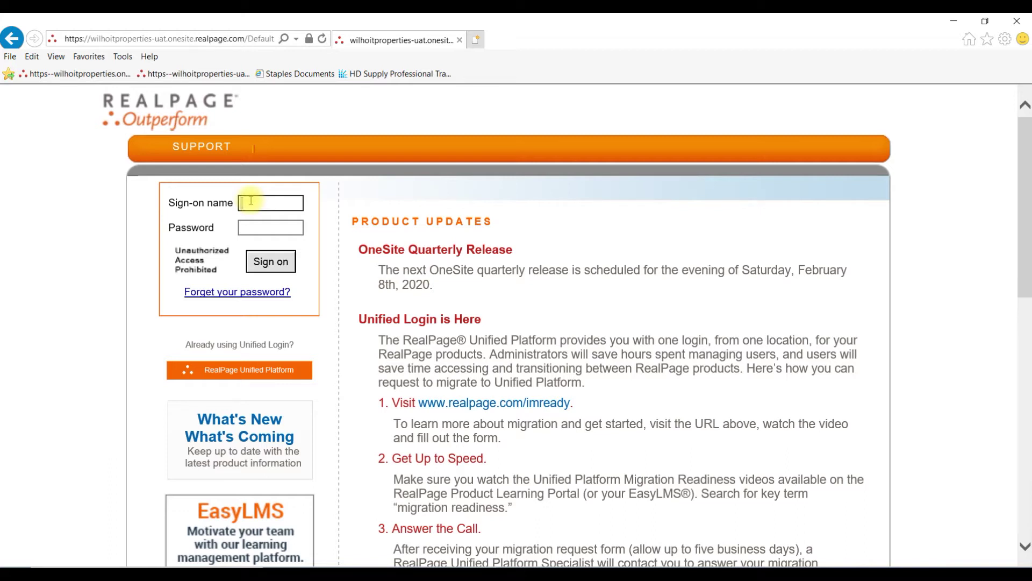
pyautogui.press('Tab')
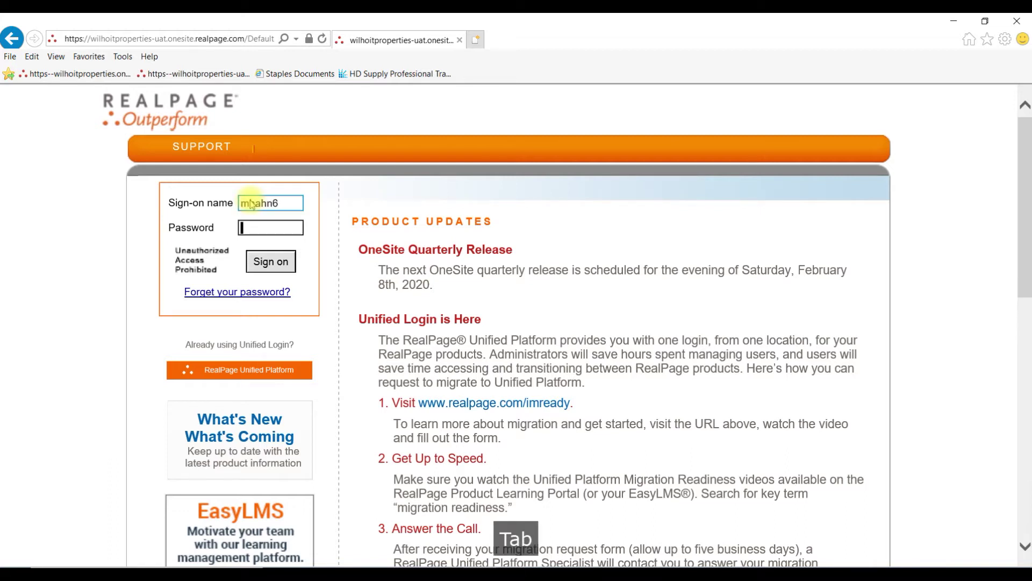
pyautogui.write('••••••••')
pyautogui.click(264, 263)
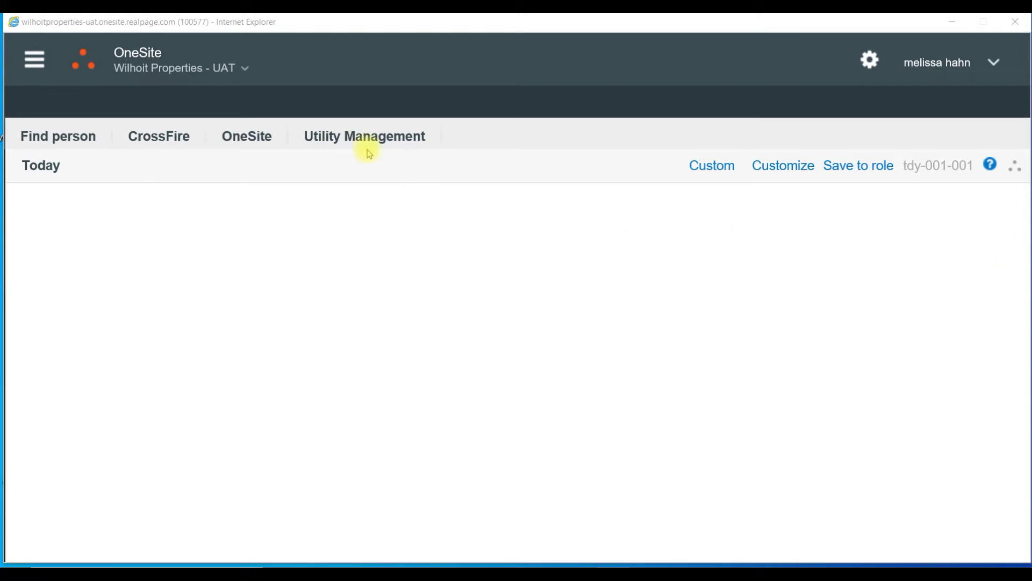
# - Switch the working property to Sterling Park from the property chooser
pyautogui.click(245, 70)
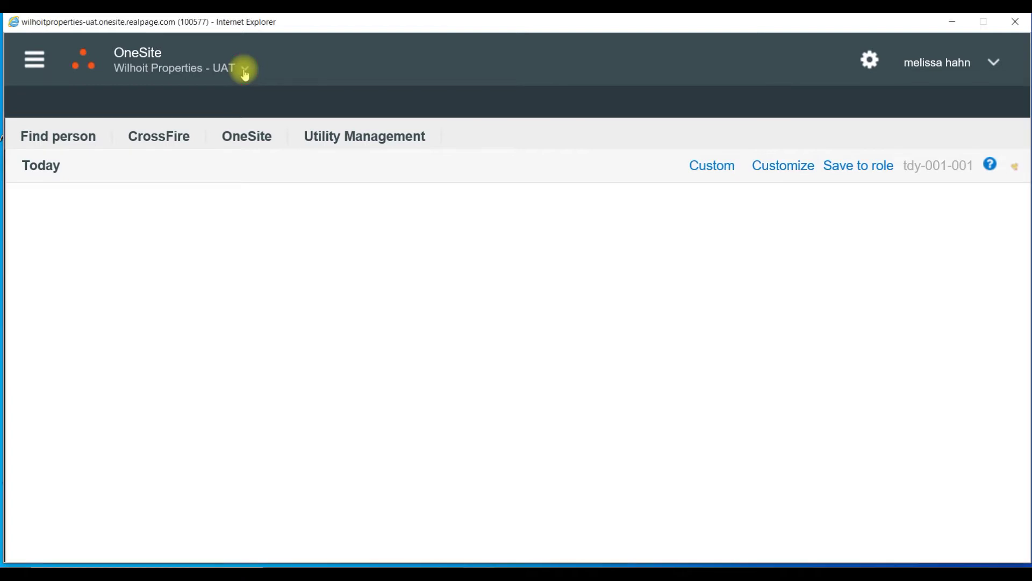
pyautogui.click(383, 270)
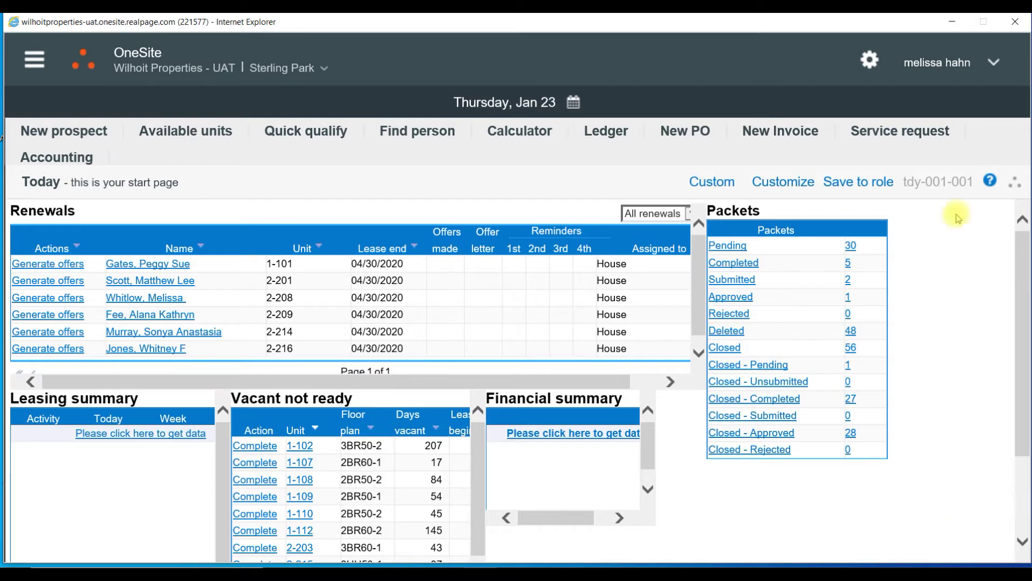
# - In the layout customizer, add the Verification letters and Facilities Service Requests widgets to the grid
pyautogui.click(799, 183)
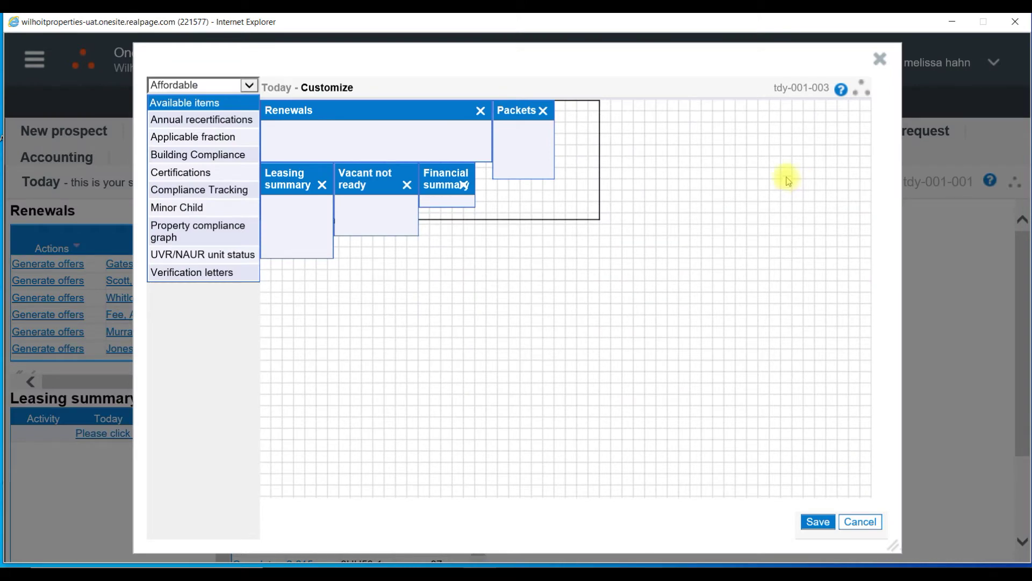
pyautogui.moveTo(396, 112); pyautogui.dragTo(579, 254)
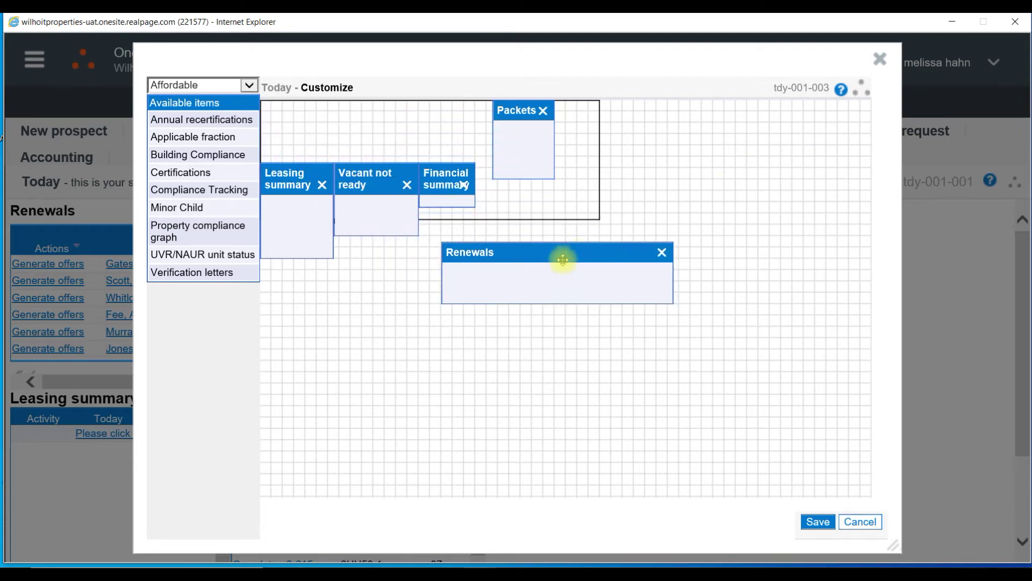
pyautogui.click(197, 272)
pyautogui.moveTo(199, 273); pyautogui.dragTo(577, 102)
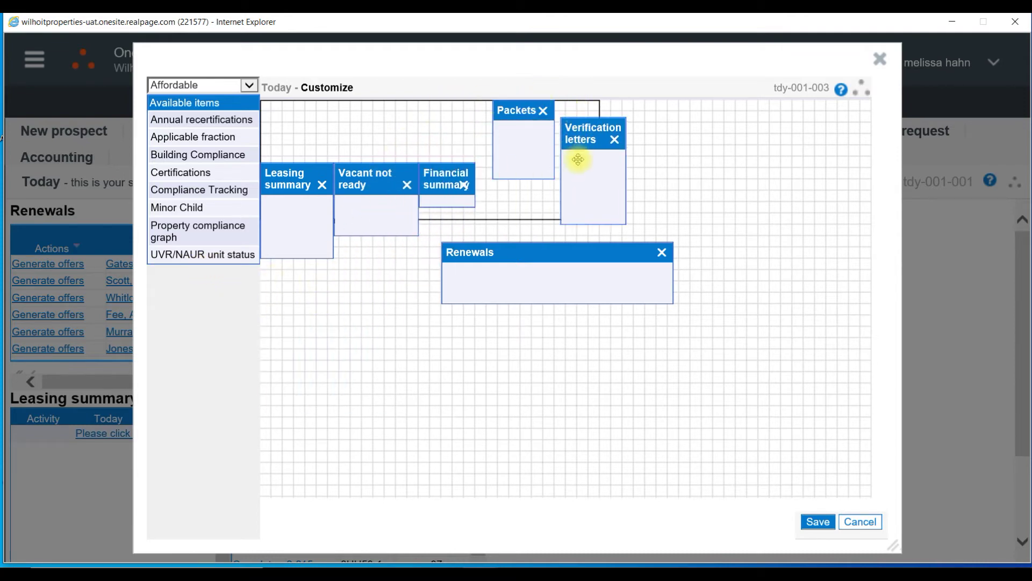
pyautogui.click(249, 86)
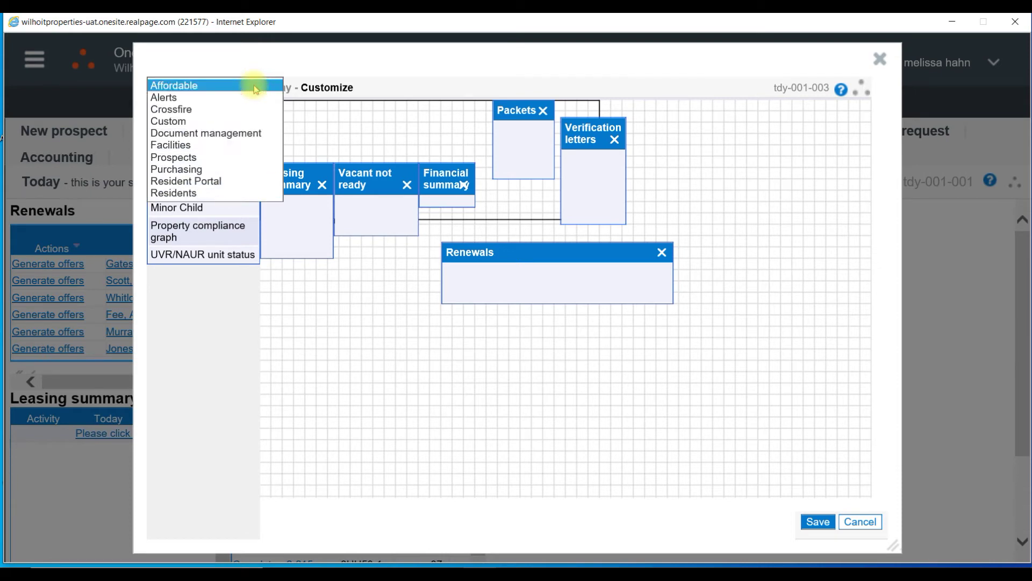
pyautogui.click(231, 144)
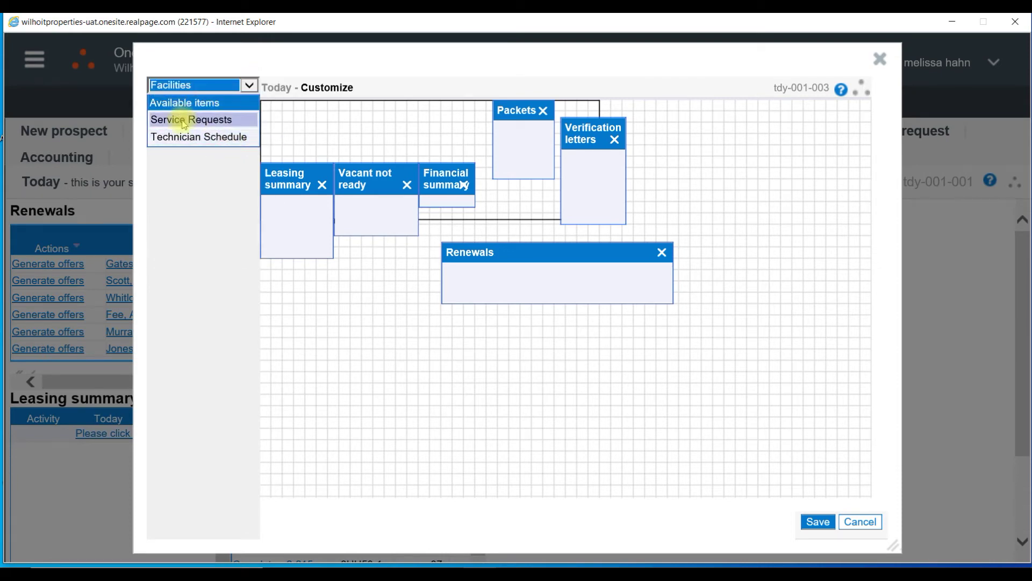
pyautogui.moveTo(184, 123); pyautogui.dragTo(340, 155)
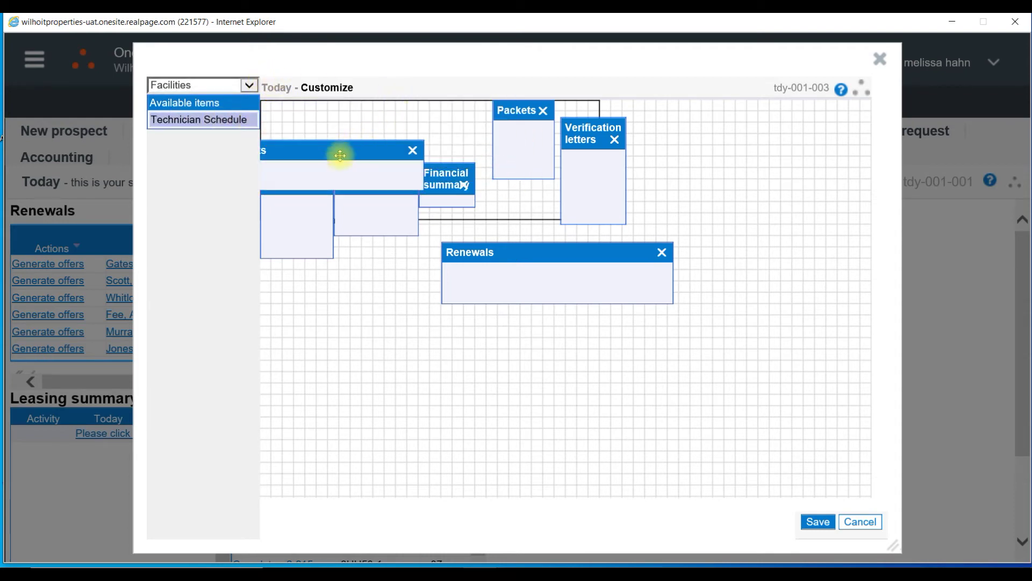
# - Rearrange Service Requests, Packets and Verification letters, remove Renewals, and save the layout
pyautogui.moveTo(516, 118); pyautogui.dragTo(522, 157)
pyautogui.moveTo(334, 149); pyautogui.dragTo(426, 116)
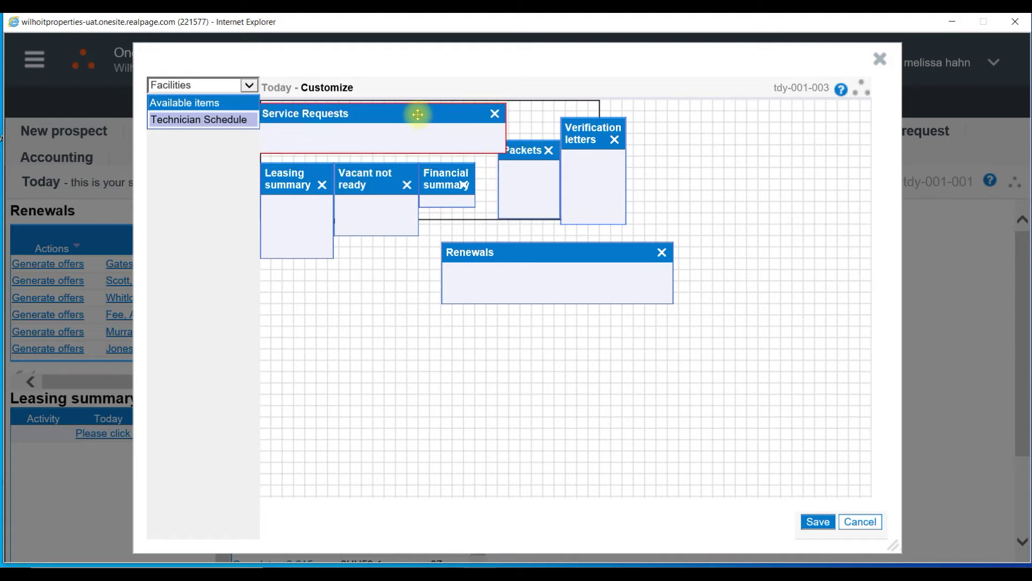
pyautogui.moveTo(418, 114); pyautogui.dragTo(419, 119)
pyautogui.moveTo(524, 153); pyautogui.dragTo(401, 260)
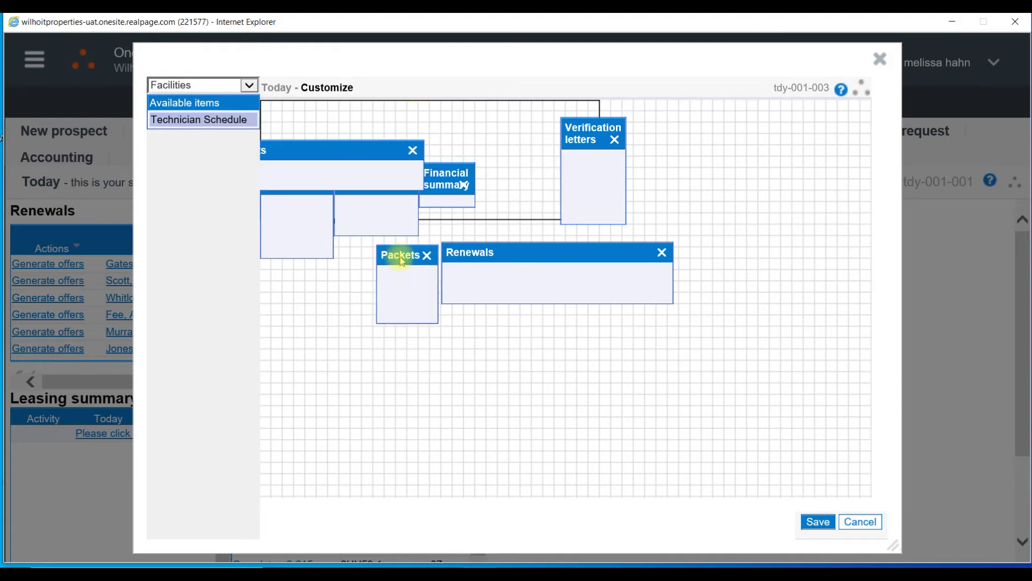
pyautogui.moveTo(330, 143); pyautogui.dragTo(415, 106)
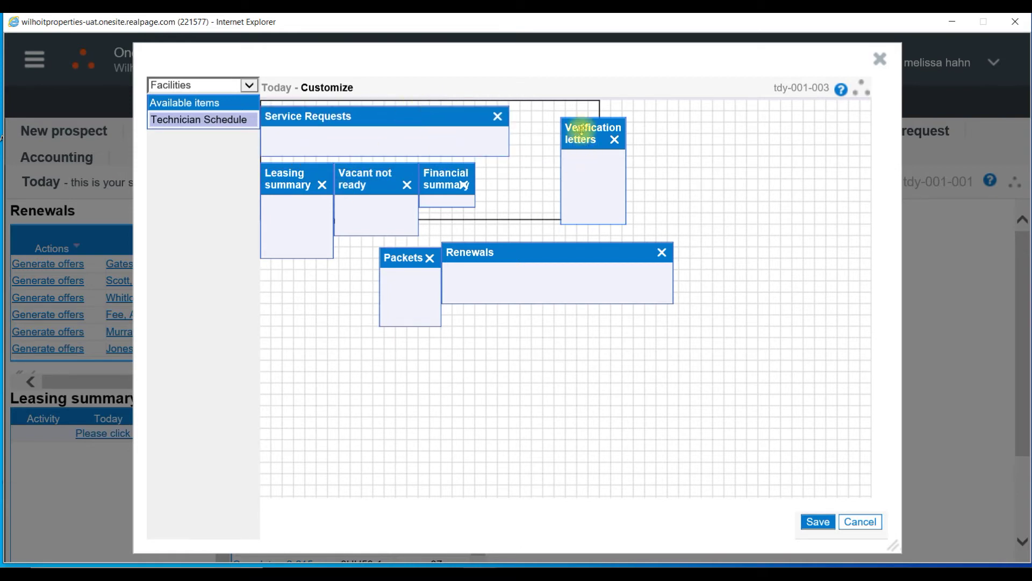
pyautogui.moveTo(582, 129); pyautogui.dragTo(560, 117)
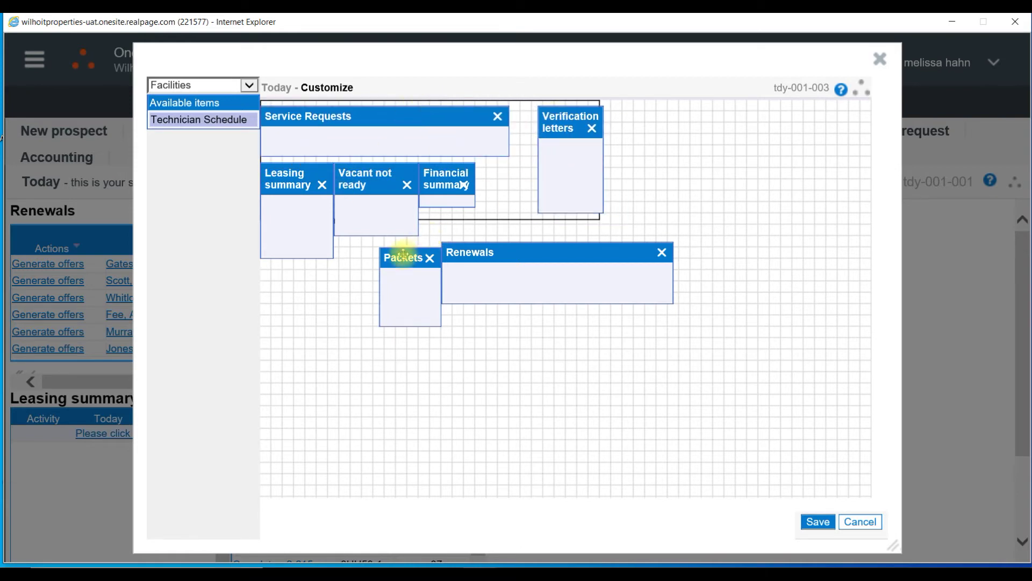
pyautogui.moveTo(403, 255); pyautogui.dragTo(487, 176)
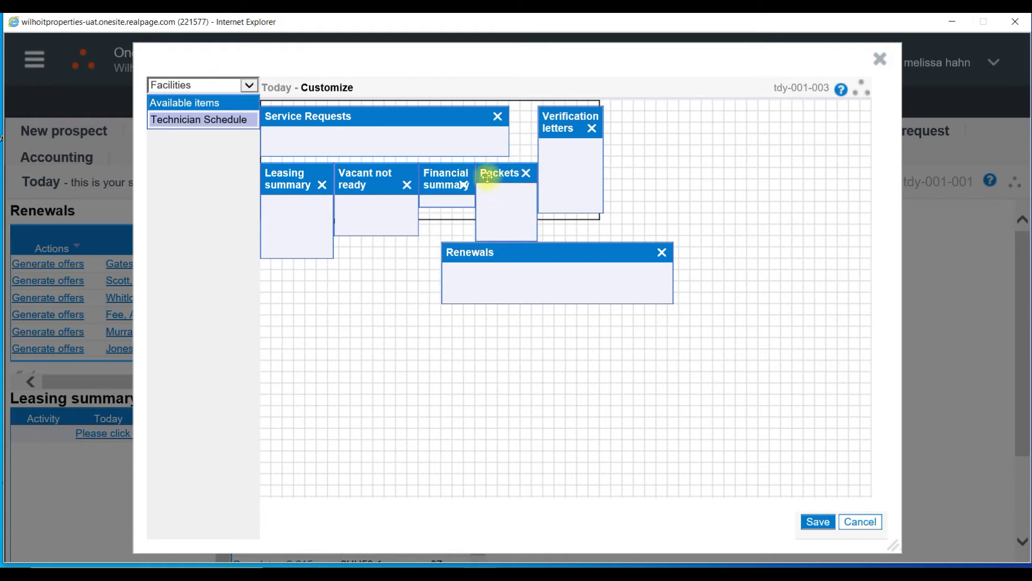
pyautogui.click(661, 252)
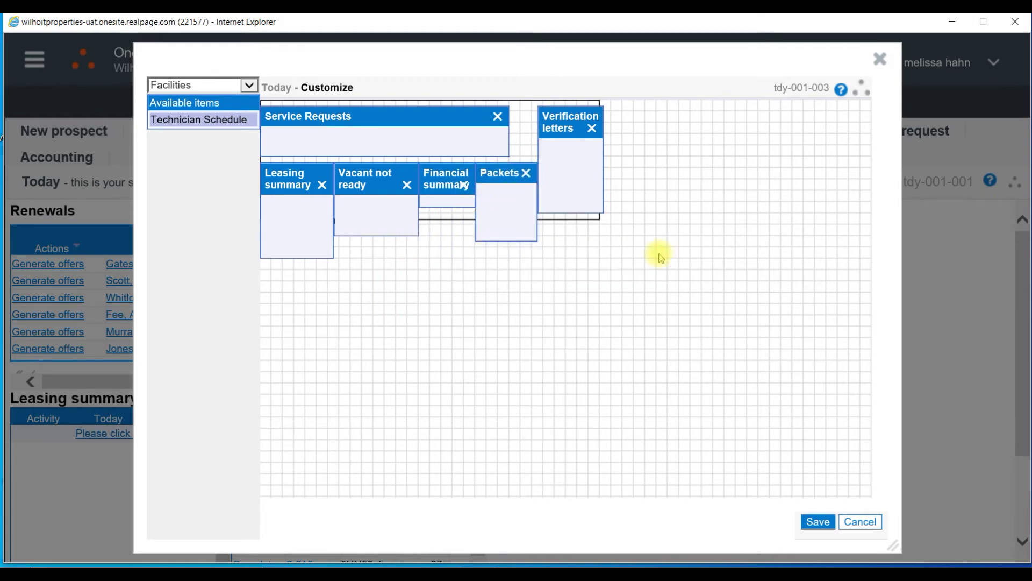
pyautogui.click(816, 529)
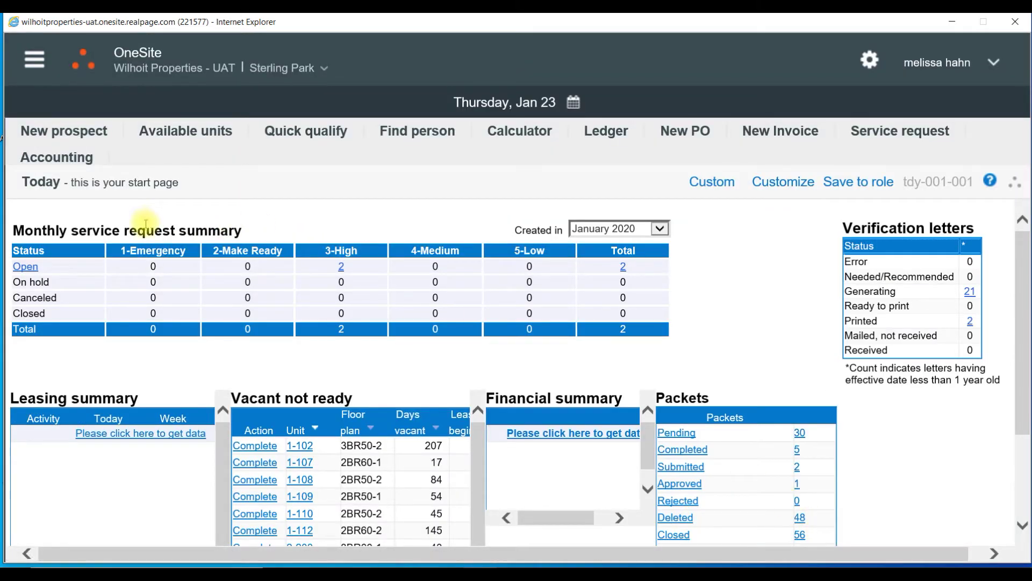
pyautogui.scroll(-1, 908, 446)
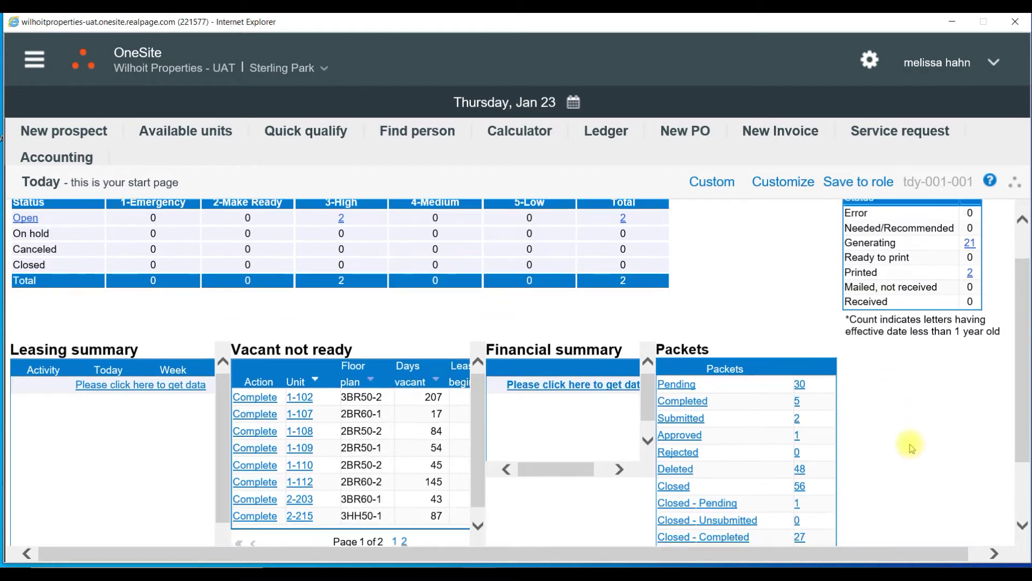
pyautogui.scroll(-2, 910, 444)
pyautogui.scroll(3, 901, 473)
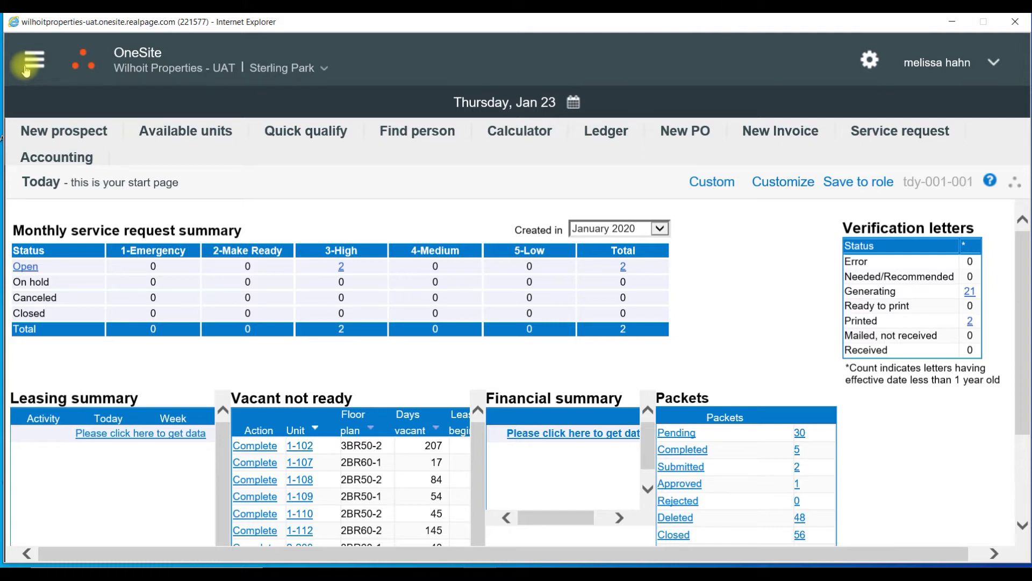
pyautogui.click(26, 69)
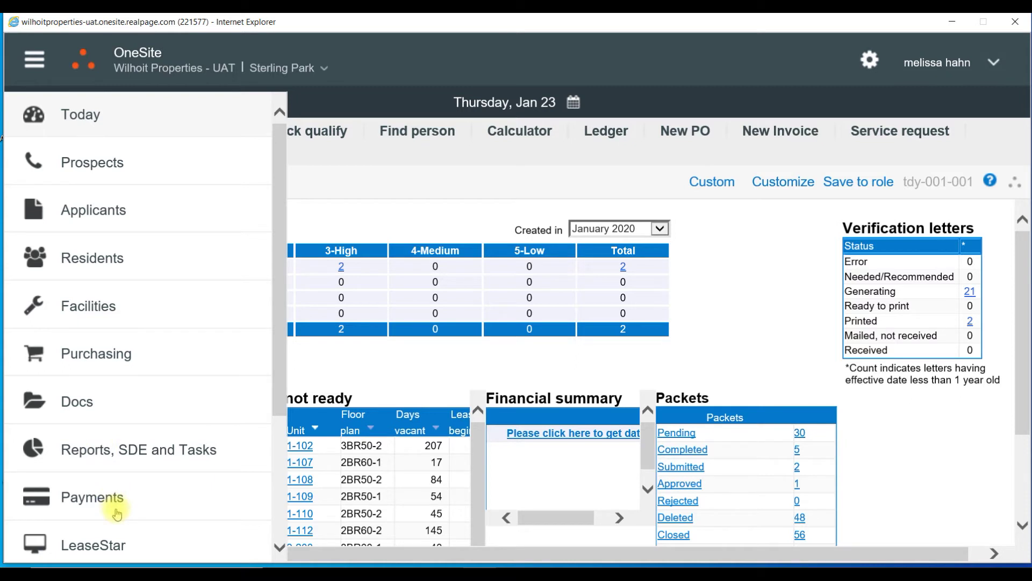
pyautogui.scroll(-1, 116, 511)
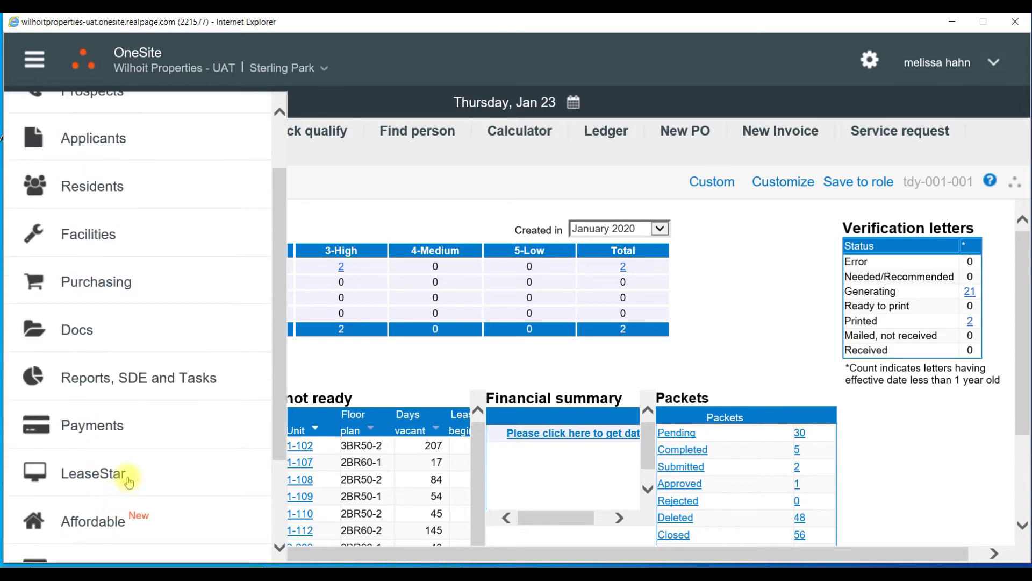
pyautogui.scroll(-1, 129, 481)
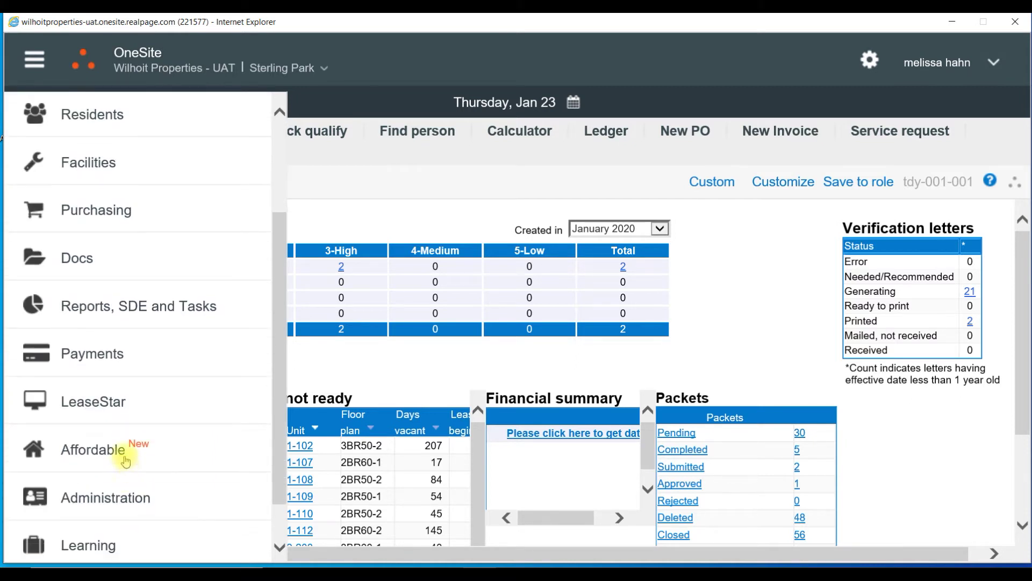
pyautogui.scroll(-1, 127, 532)
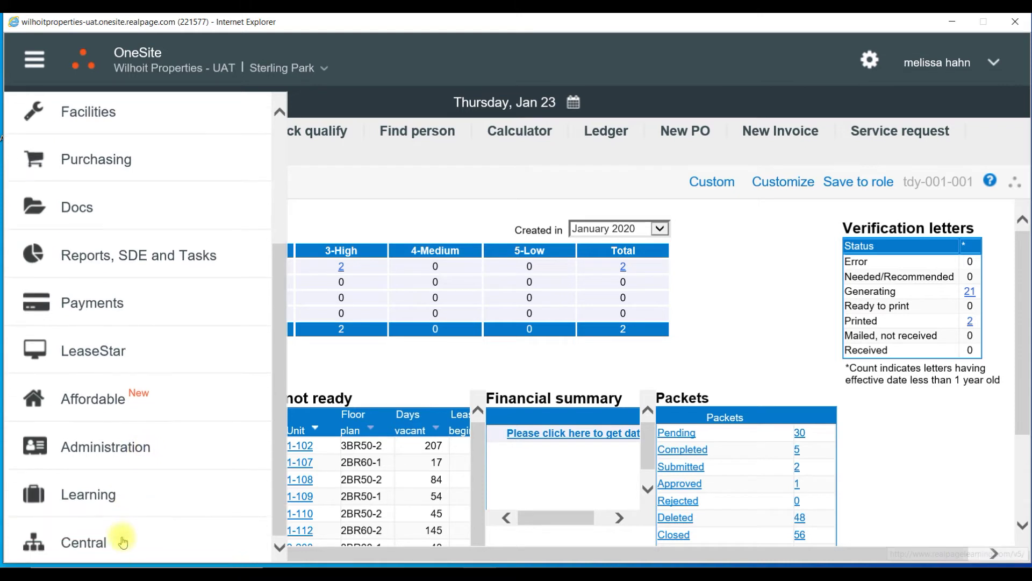
pyautogui.click(337, 218)
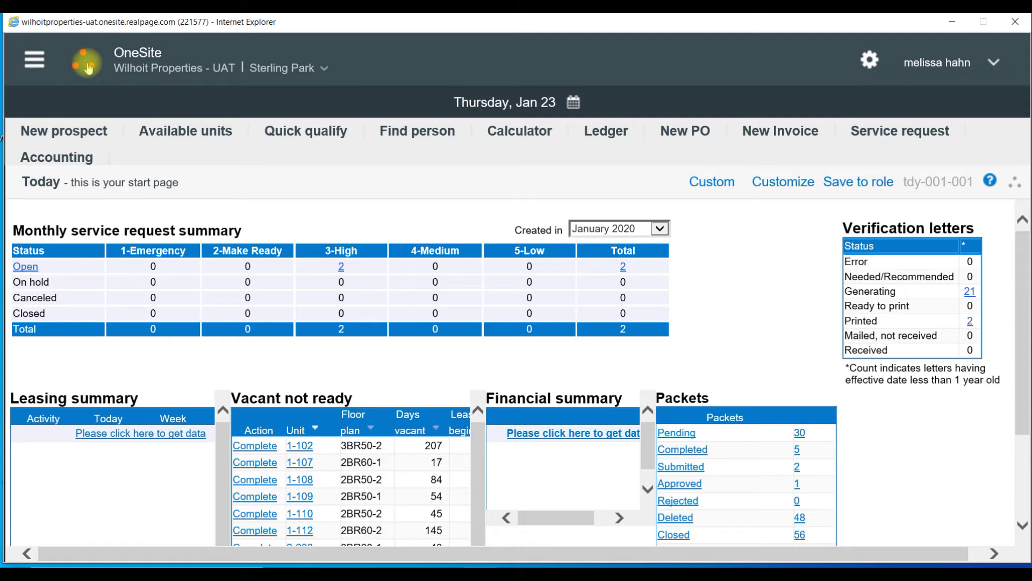
pyautogui.click(88, 67)
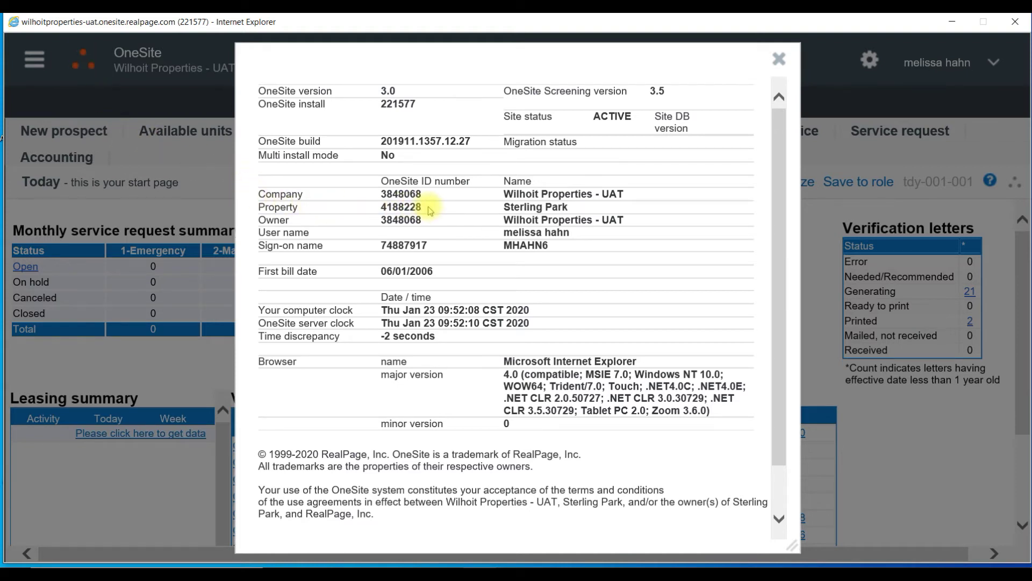
pyautogui.scroll(-2, 430, 211)
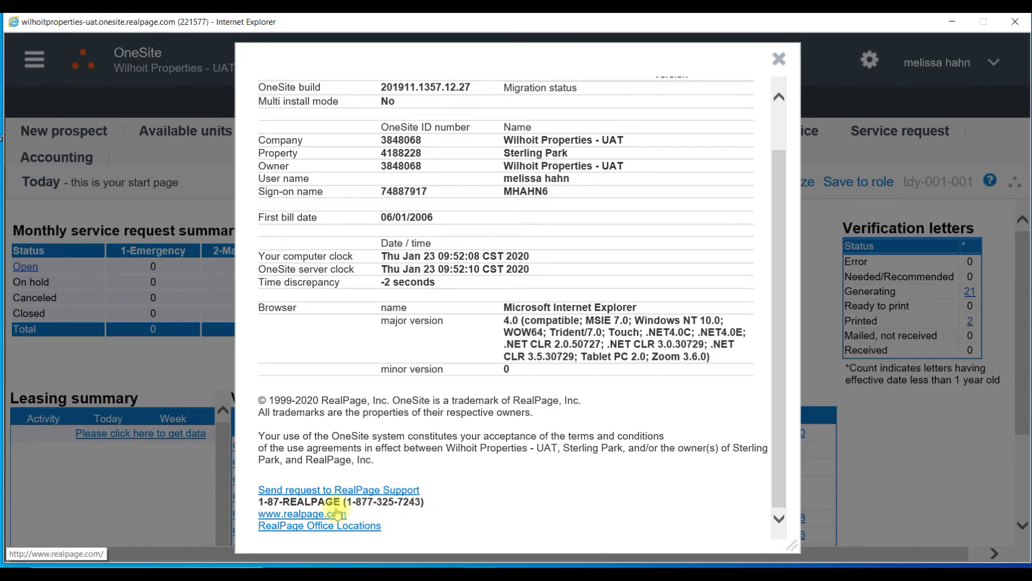
pyautogui.click(780, 59)
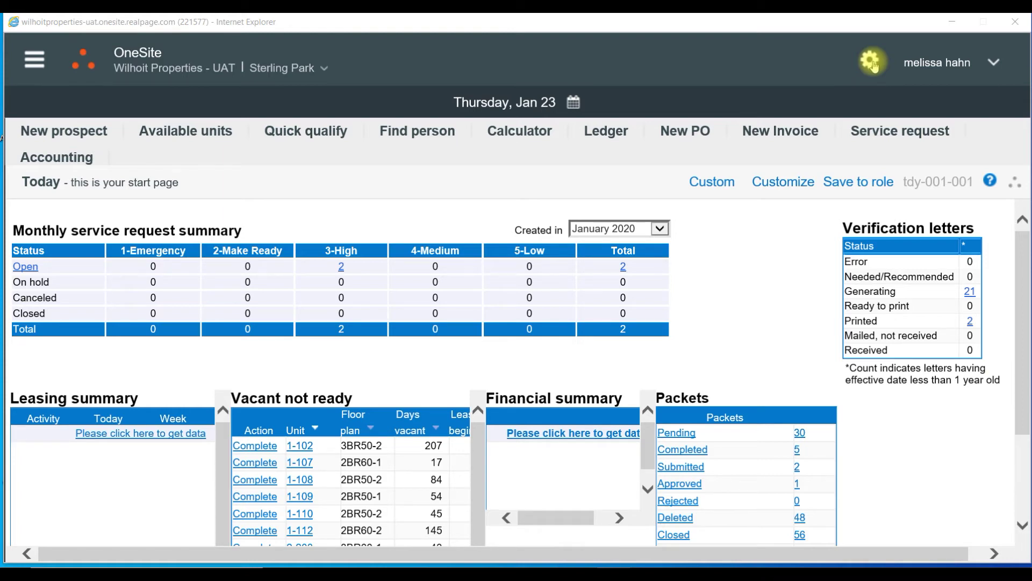
# - Open Sterling Park's General information form from the Setup page
pyautogui.click(872, 62)
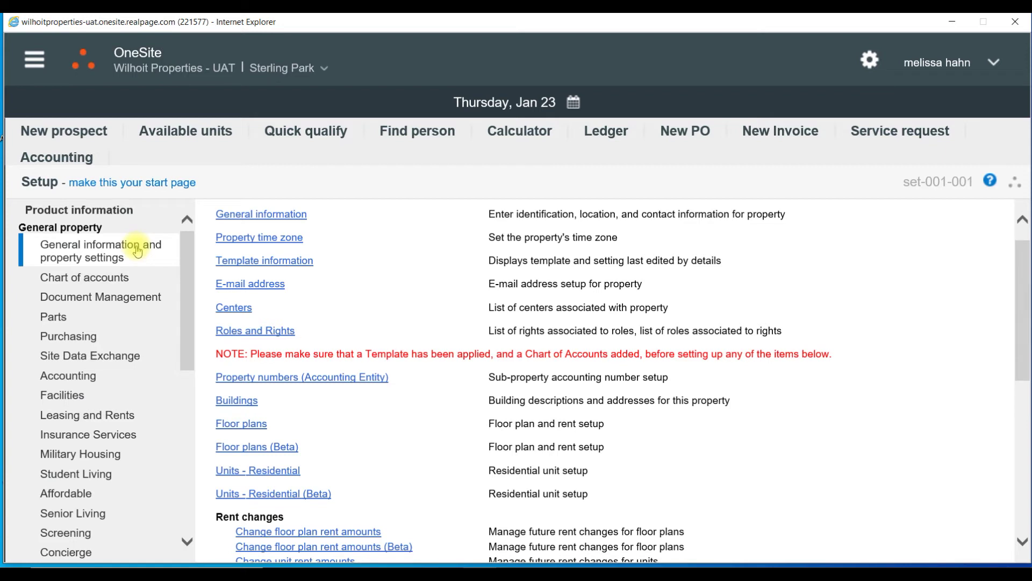
pyautogui.click(251, 216)
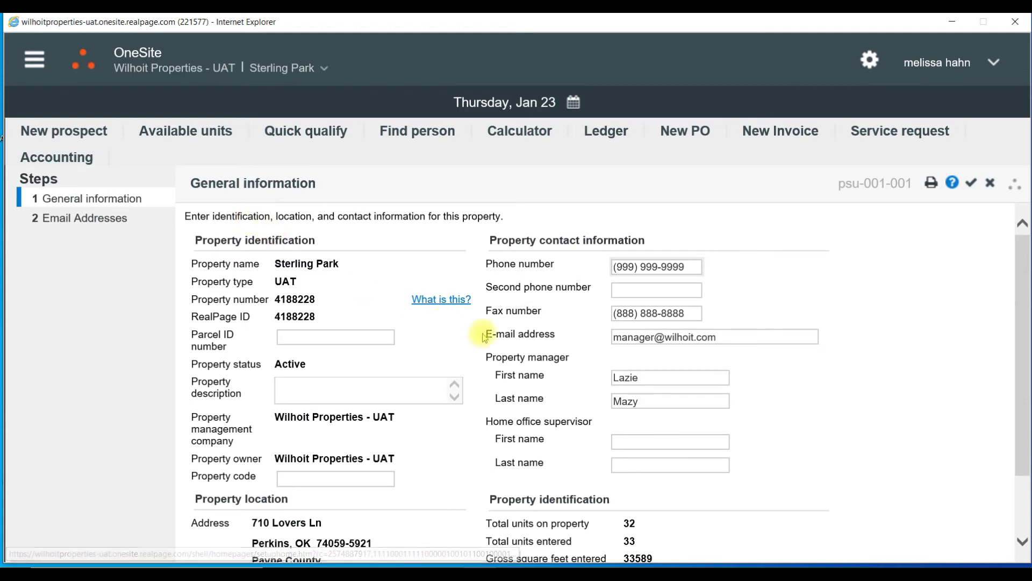
# - Enter the new property manager's first and last name and save the General information form
pyautogui.click(654, 375)
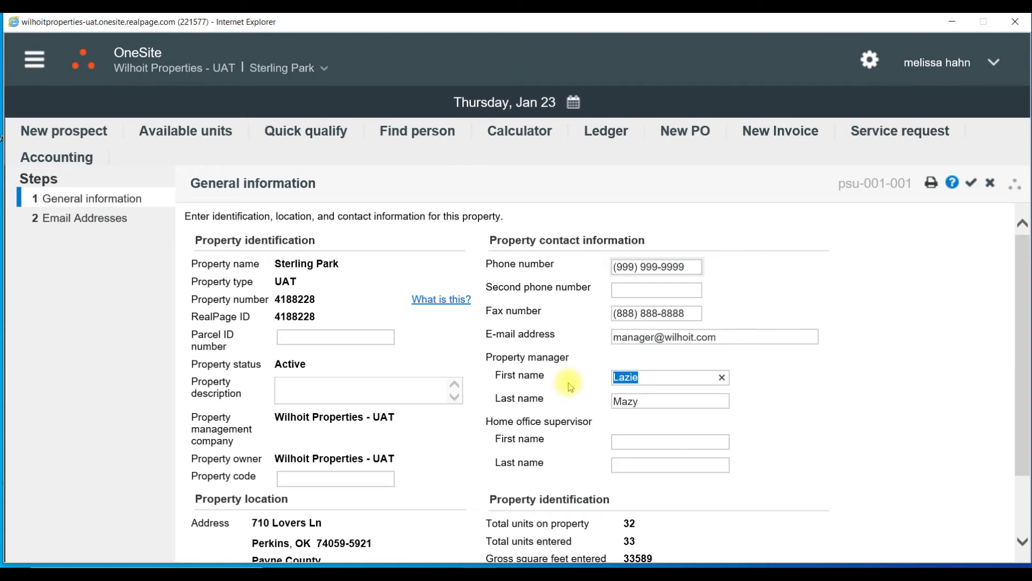
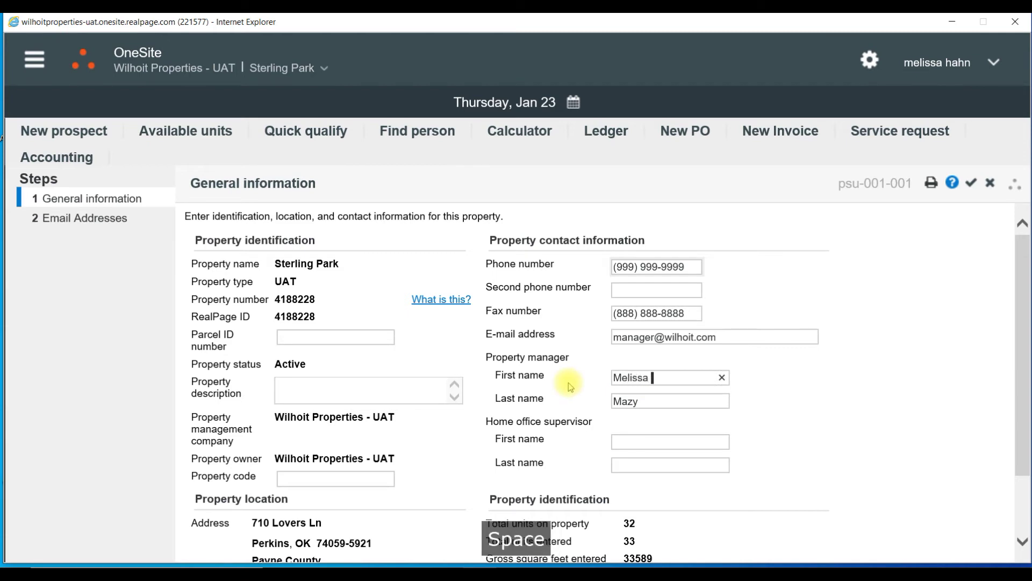
pyautogui.press('Tab')
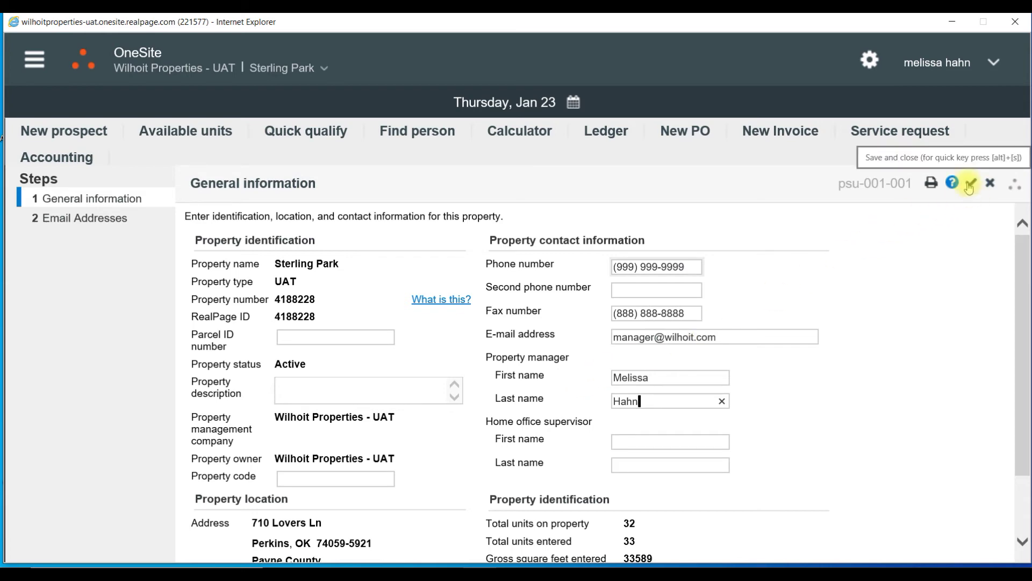
pyautogui.click(971, 184)
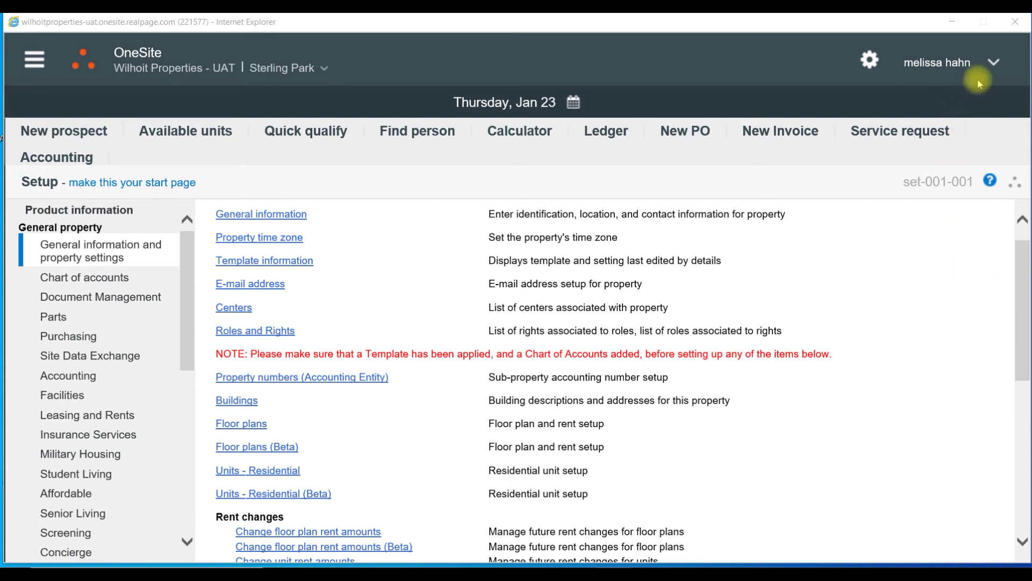
# - Open and close the user account menu next to the user's name
pyautogui.click(993, 63)
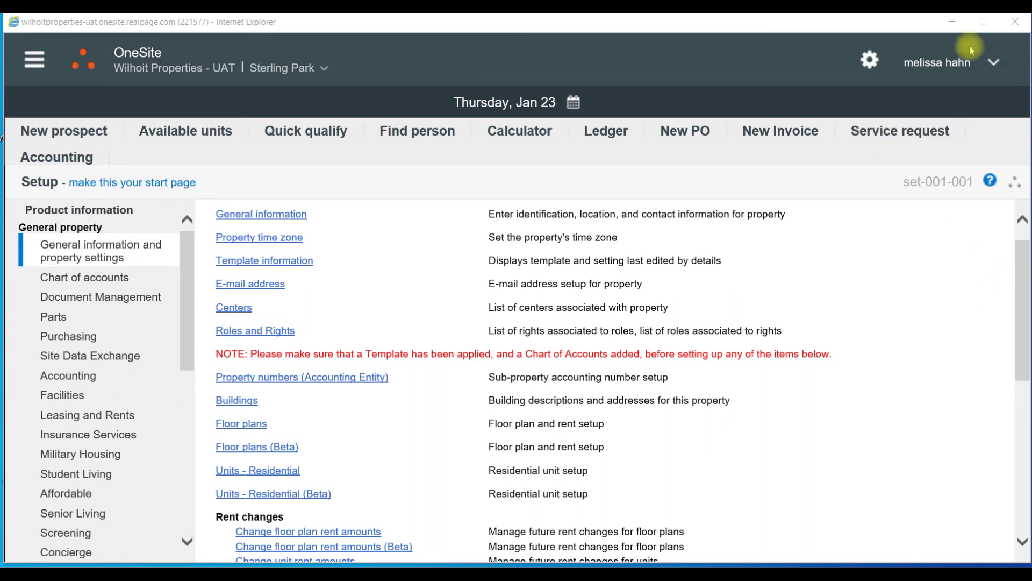
pyautogui.click(995, 62)
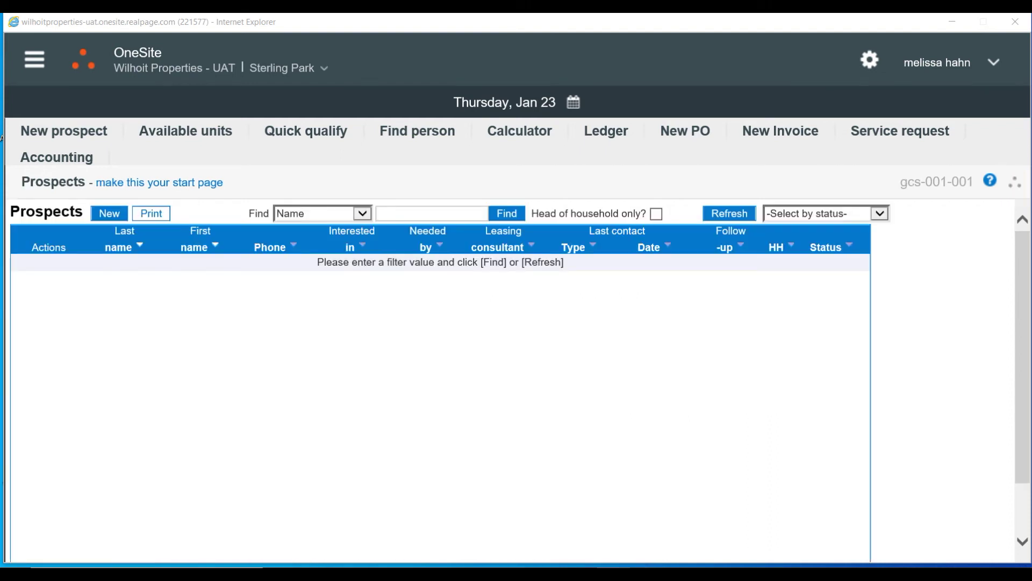
# - Open Online Help for the Prospects page full screen on The Prospects Page topic
pyautogui.click(991, 183)
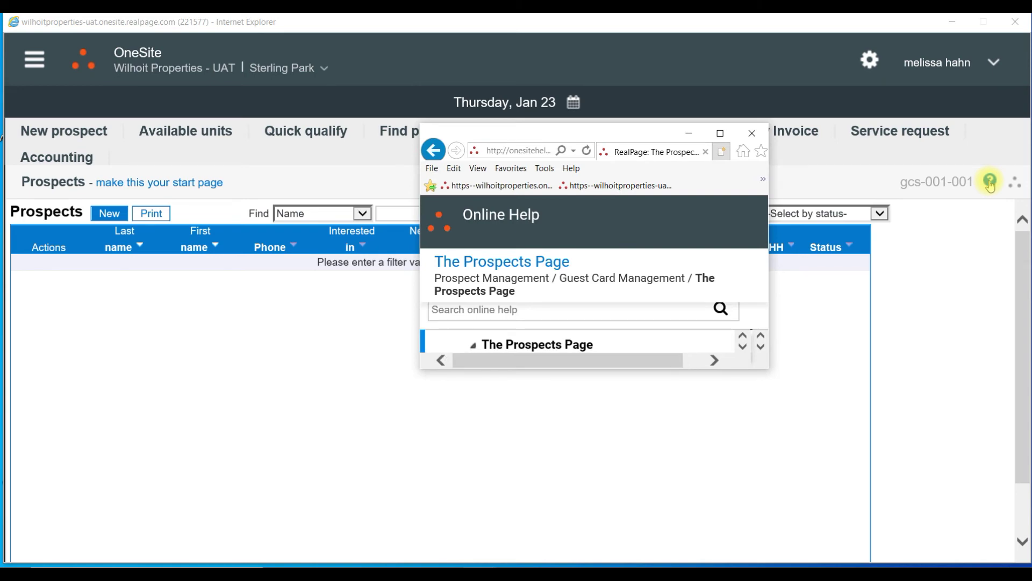
pyautogui.click(721, 133)
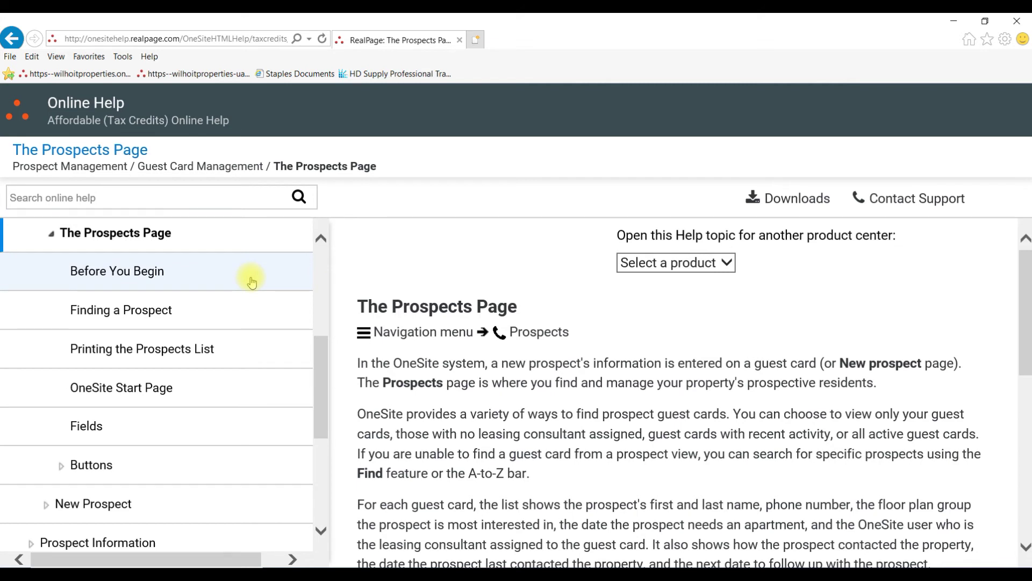
pyautogui.scroll(-5, 250, 279)
pyautogui.scroll(5, 230, 310)
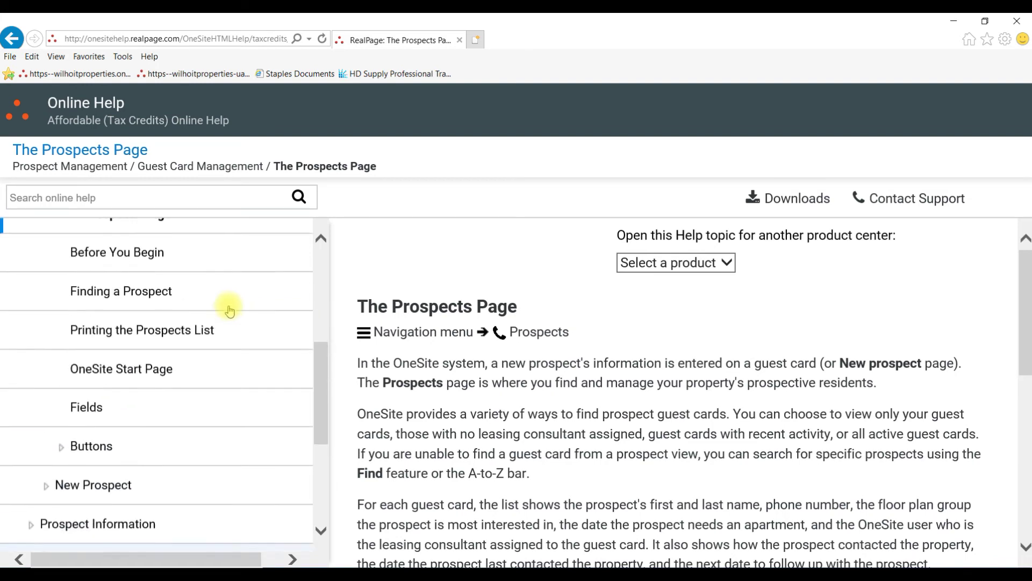
pyautogui.scroll(2, 230, 311)
pyautogui.click(150, 274)
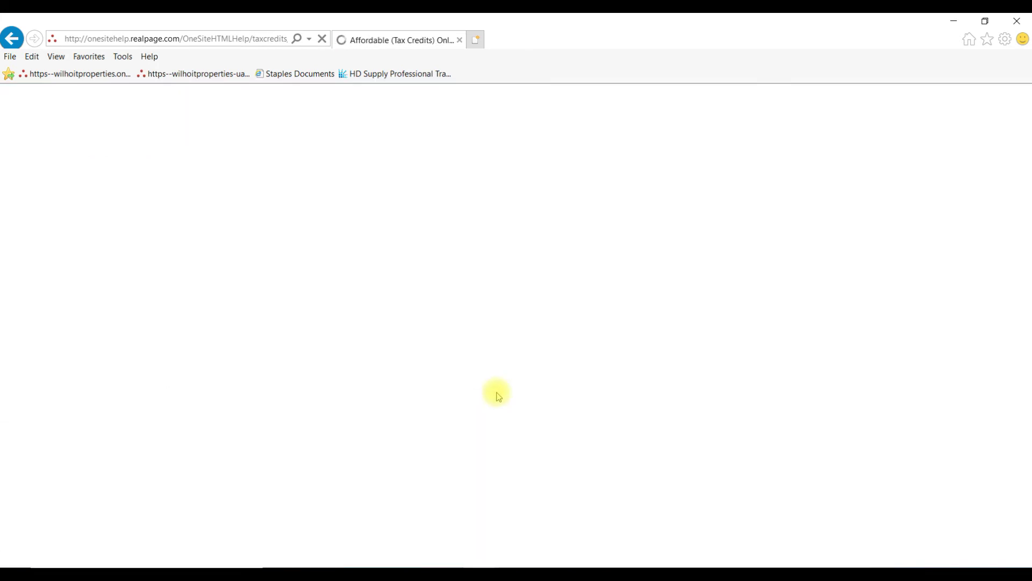
# - Open the Adding a New Prospect topic and show its downloadable PDF guides
pyautogui.scroll(-4, 479, 323)
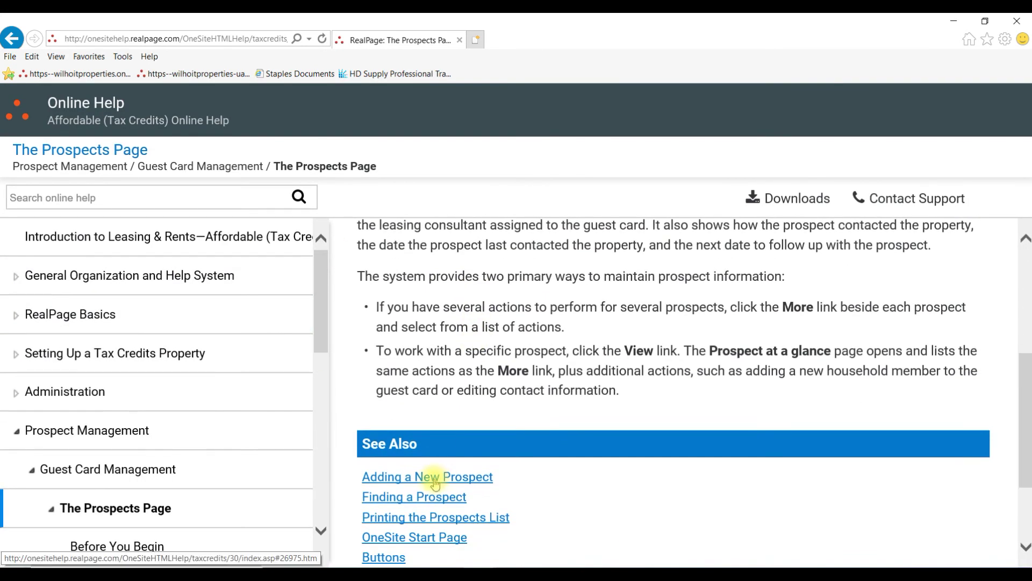
pyautogui.click(436, 482)
pyautogui.scroll(-2, 591, 376)
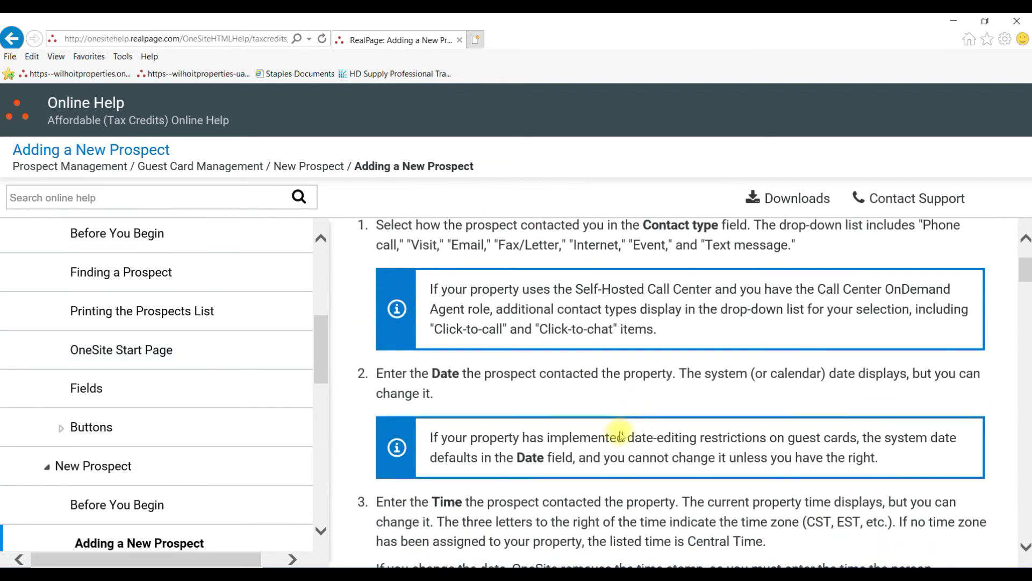
pyautogui.scroll(1, 620, 437)
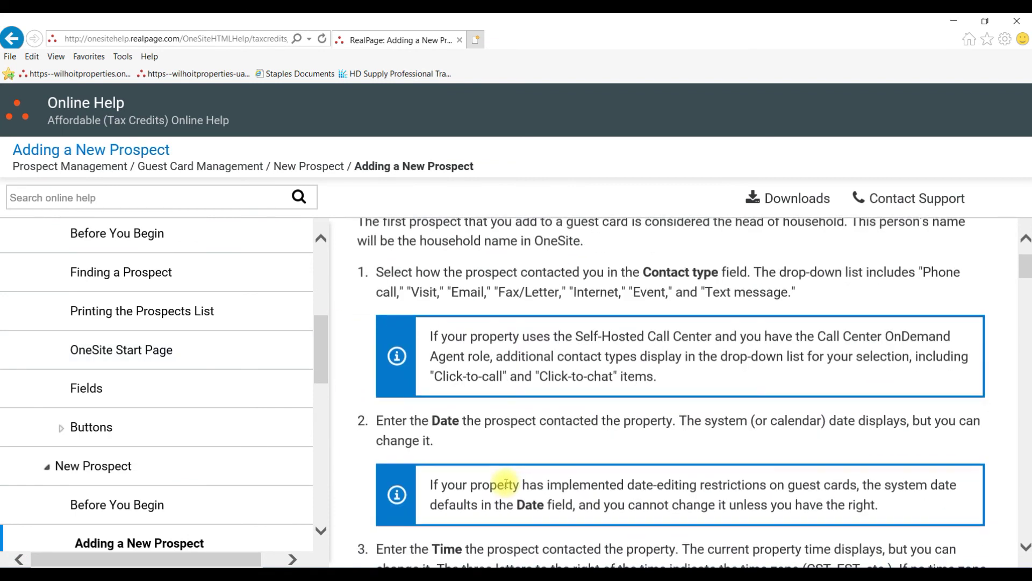
pyautogui.click(792, 200)
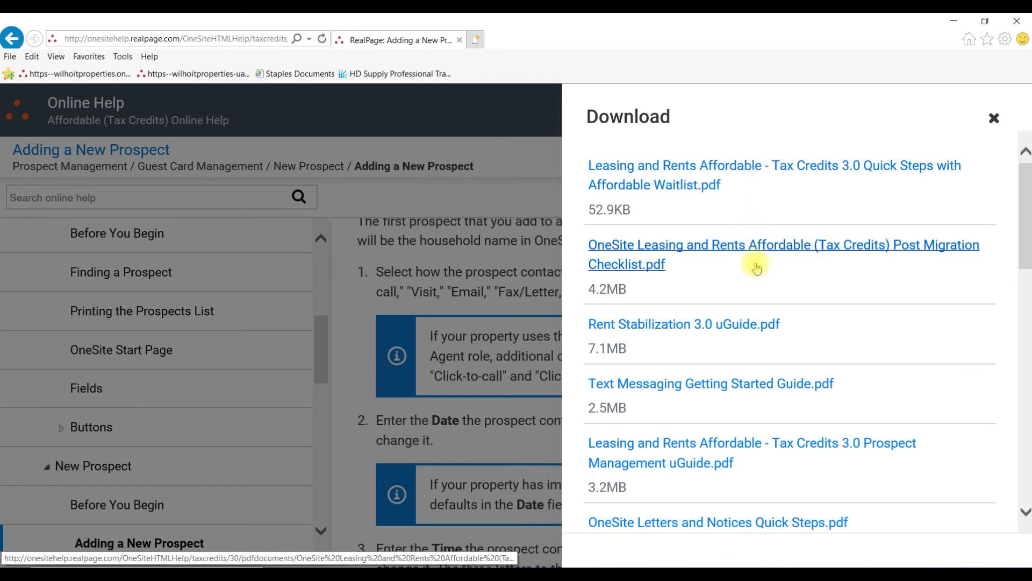
# - Open 'Leasing and Rents Affordable - Tax Credits 3.0 Quick Steps with Affordable Waitlist.pdf' in a new tab
pyautogui.scroll(-20, 772, 426)
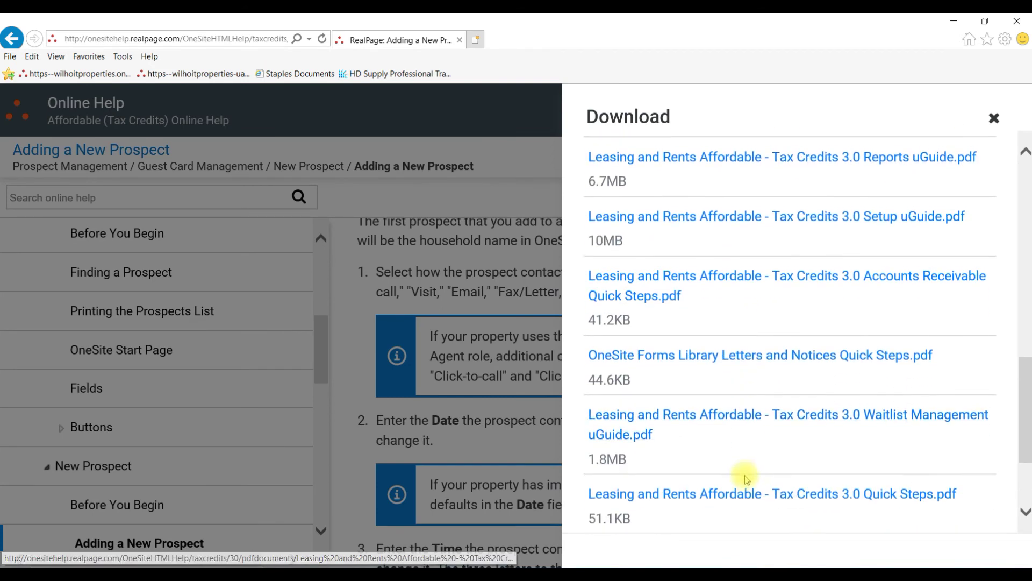
pyautogui.scroll(-10, 746, 480)
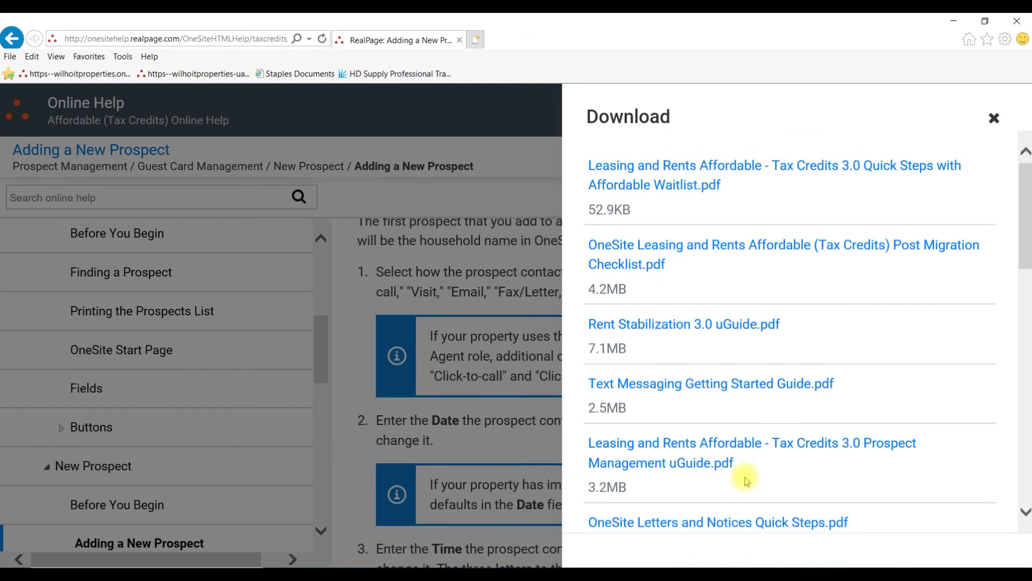
pyautogui.click(763, 166)
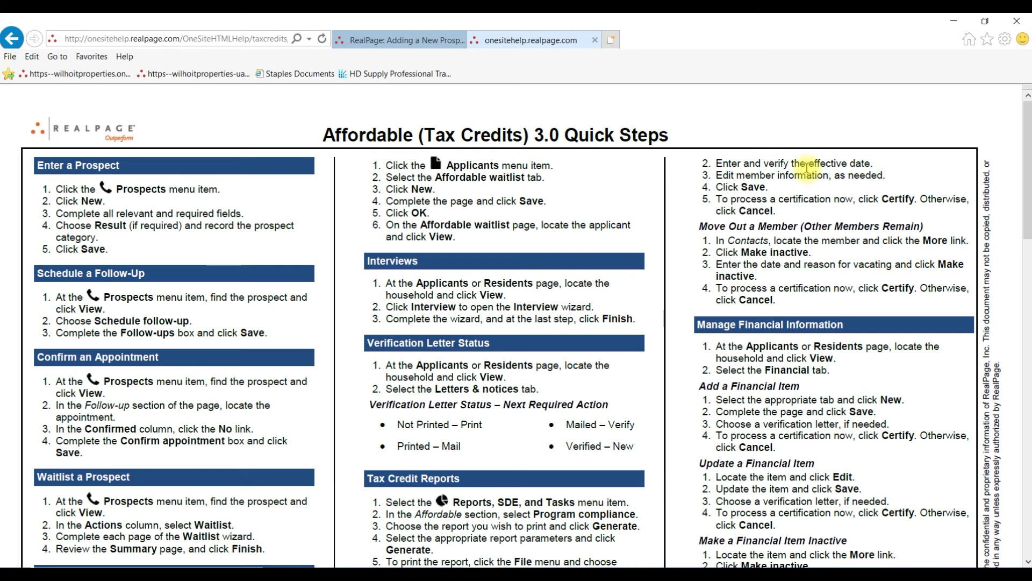
# - Scroll through the Affordable (Tax Credits) 3.0 Quick Steps PDF
pyautogui.scroll(-3, 886, 388)
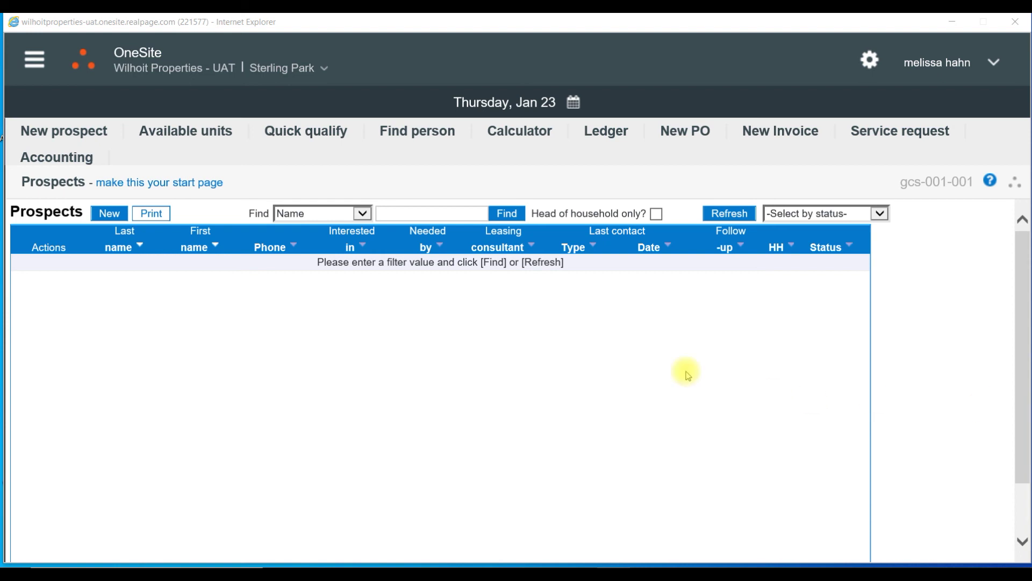
# - Go to Facilities, list Sterling Park's open service requests, and open their online help
pyautogui.click(37, 63)
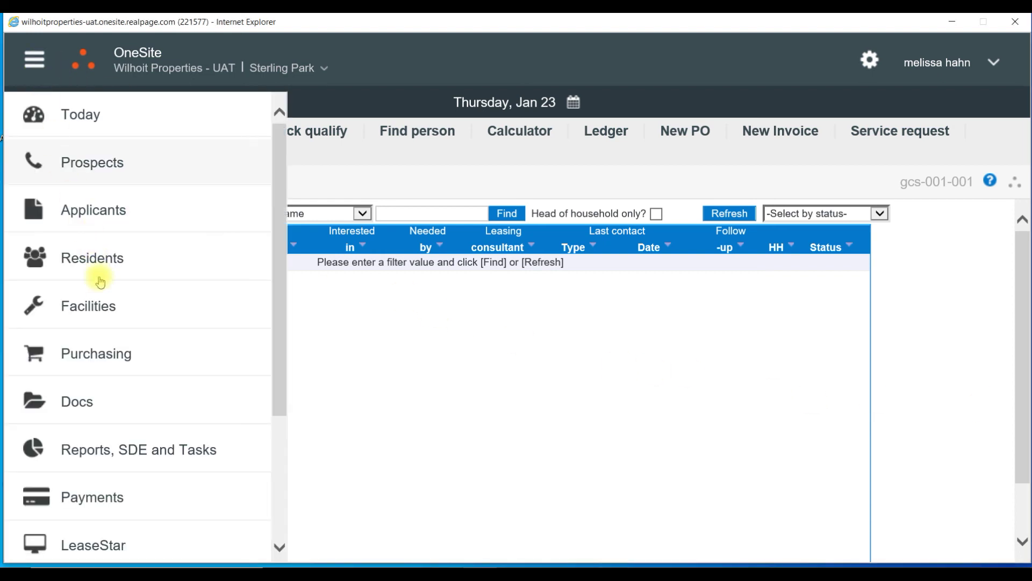
pyautogui.click(92, 314)
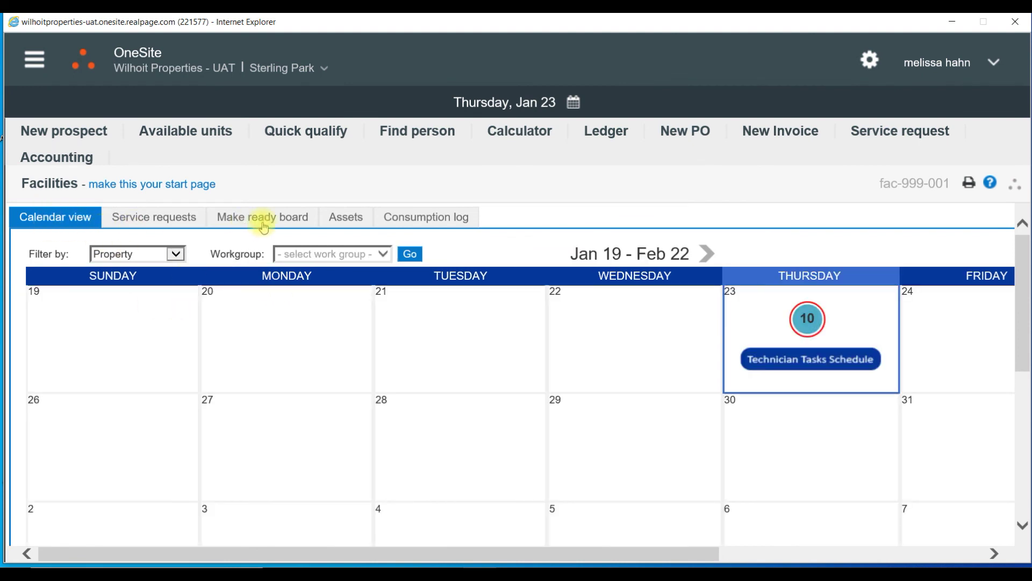
pyautogui.click(159, 225)
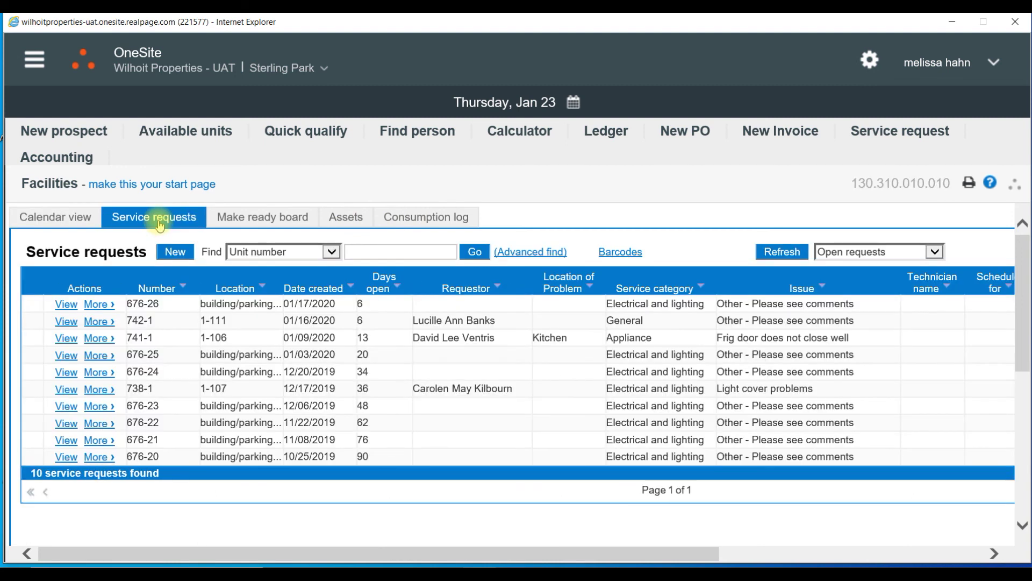
pyautogui.click(990, 184)
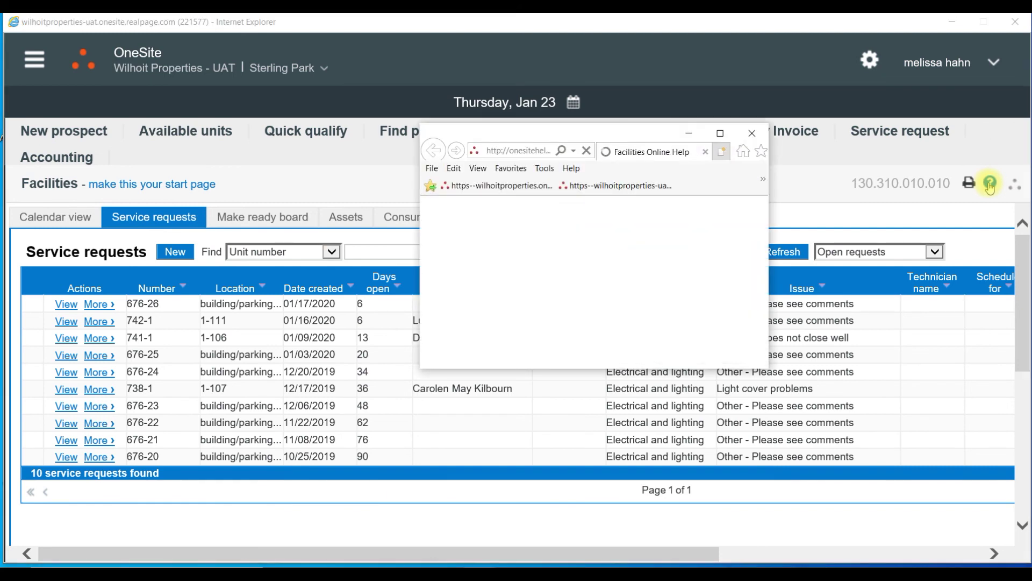
# - Maximize the Online Help window showing the Working with Service Requests topic
pyautogui.click(720, 132)
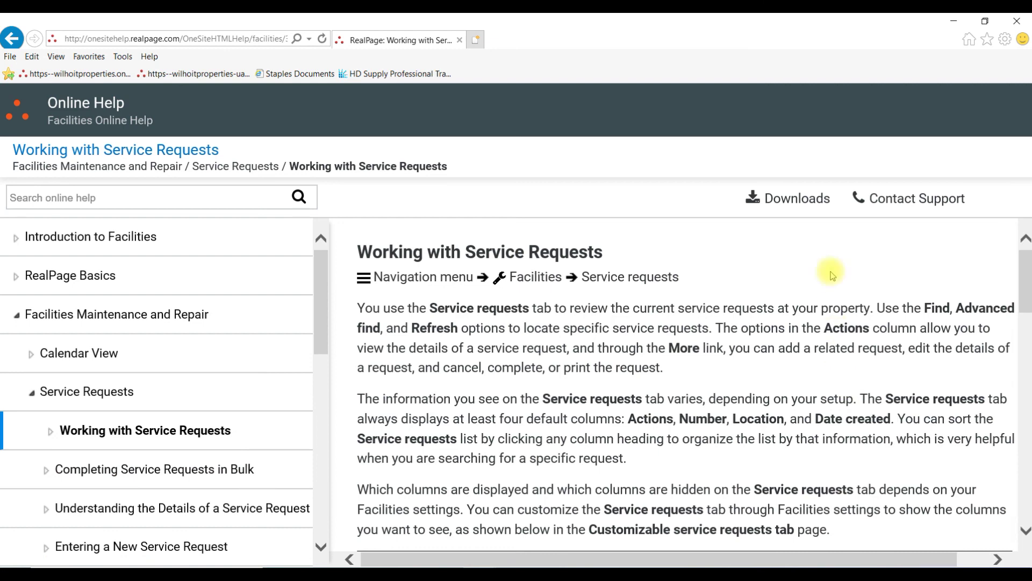
# - From the help Downloads list, open 'Facilities 3.0 Quick Steps Guide.pdf' in a new tab
pyautogui.click(808, 200)
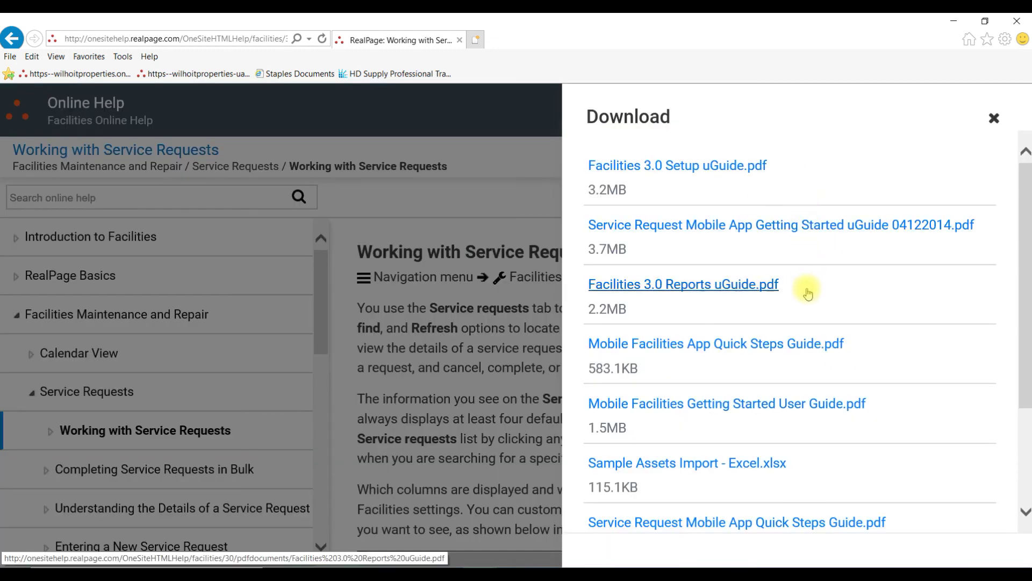
pyautogui.scroll(-3, 815, 347)
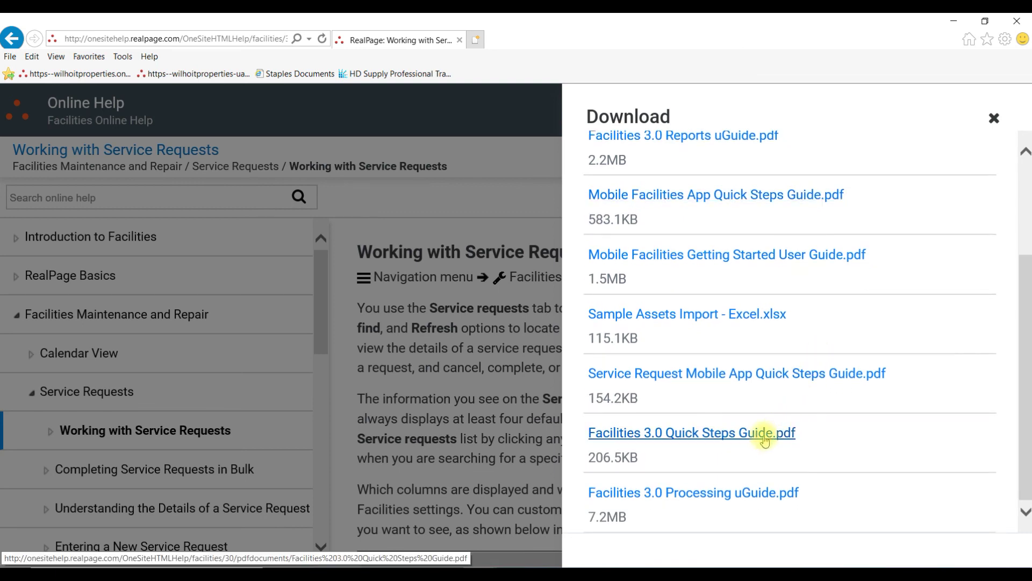
pyautogui.click(764, 436)
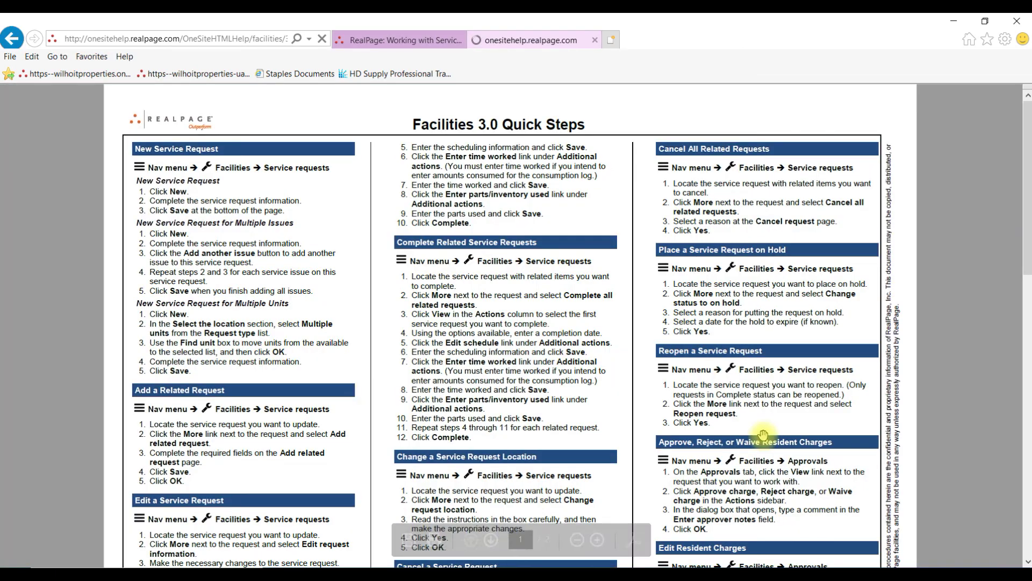